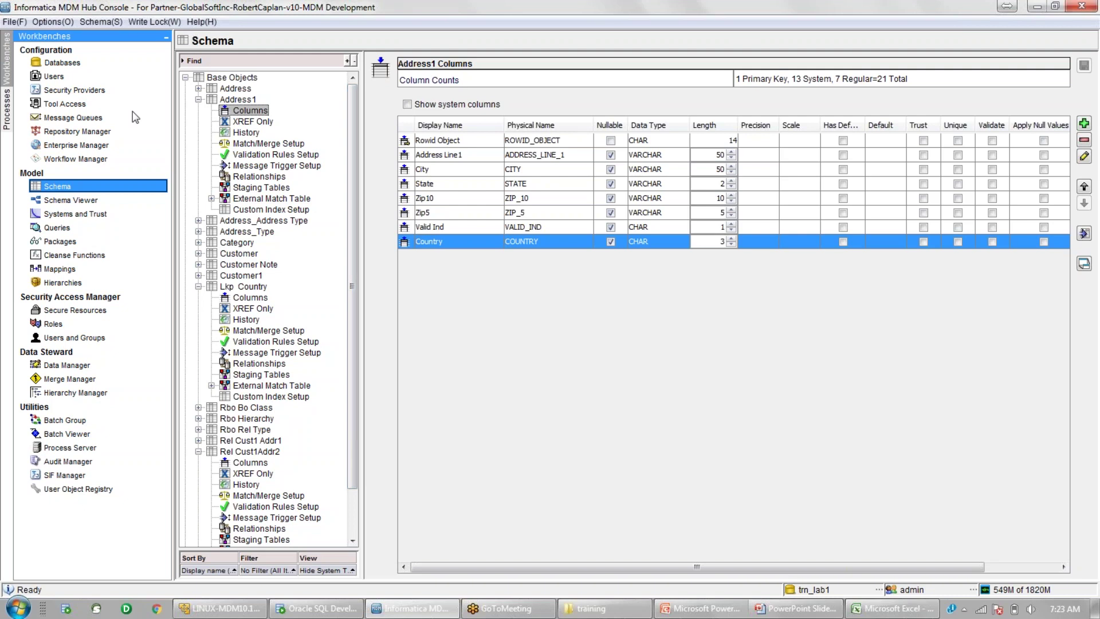
# Open the Schema Viewer and refresh the diagram to load the current schema
pyautogui.click(85, 201)
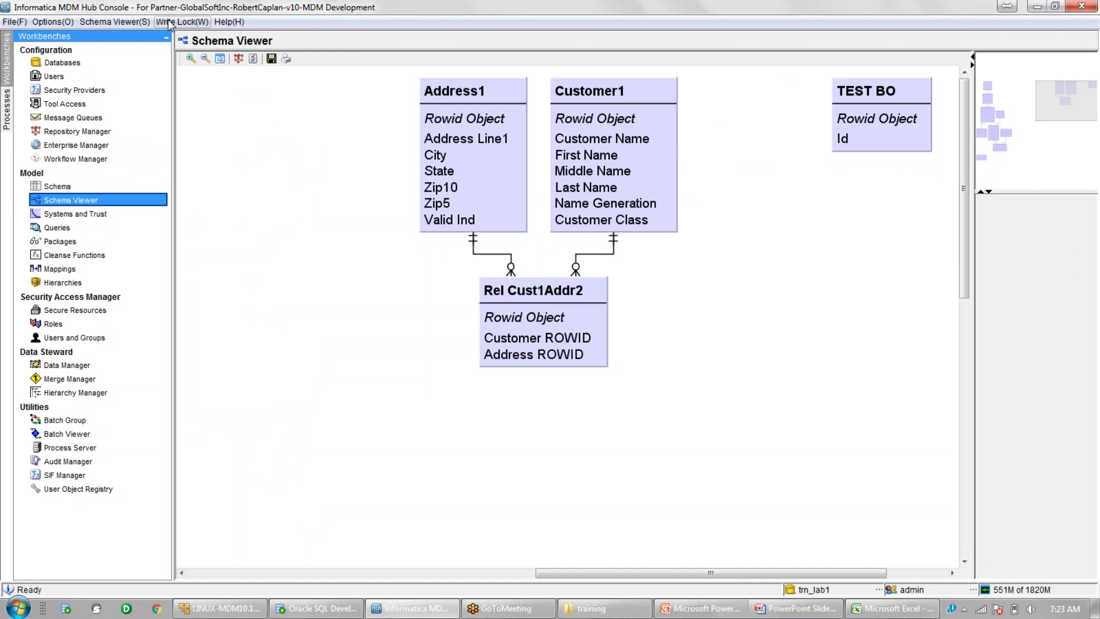
pyautogui.click(132, 26)
pyautogui.click(127, 124)
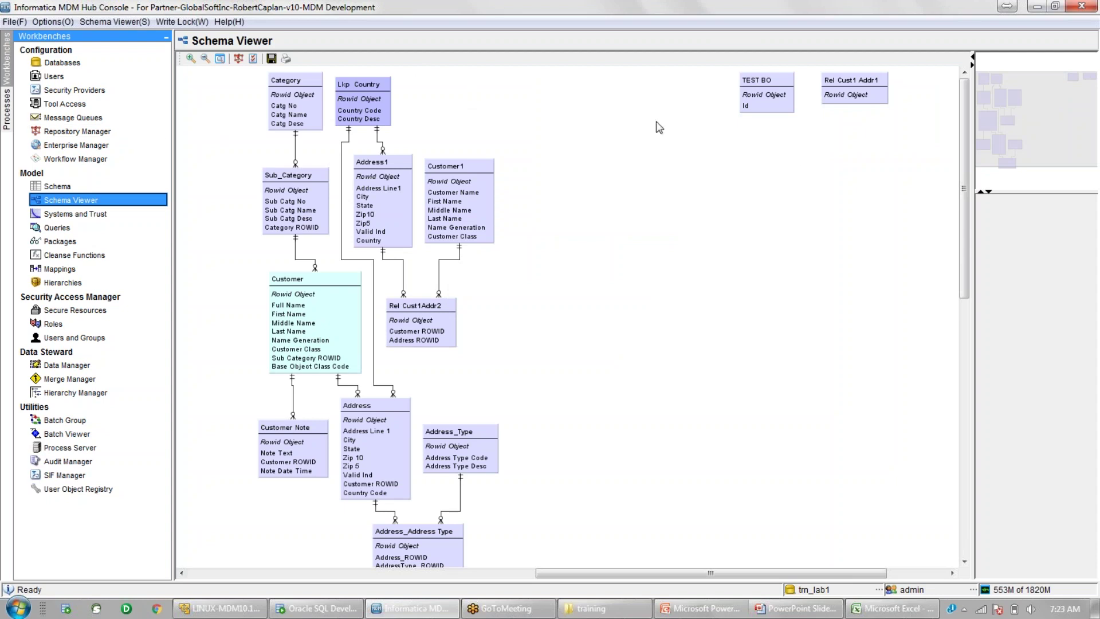
# Enlarge the schema diagram and examine the Address1 and Lkp Country tables with their relationships
pyautogui.click(192, 59)
pyautogui.click(191, 59)
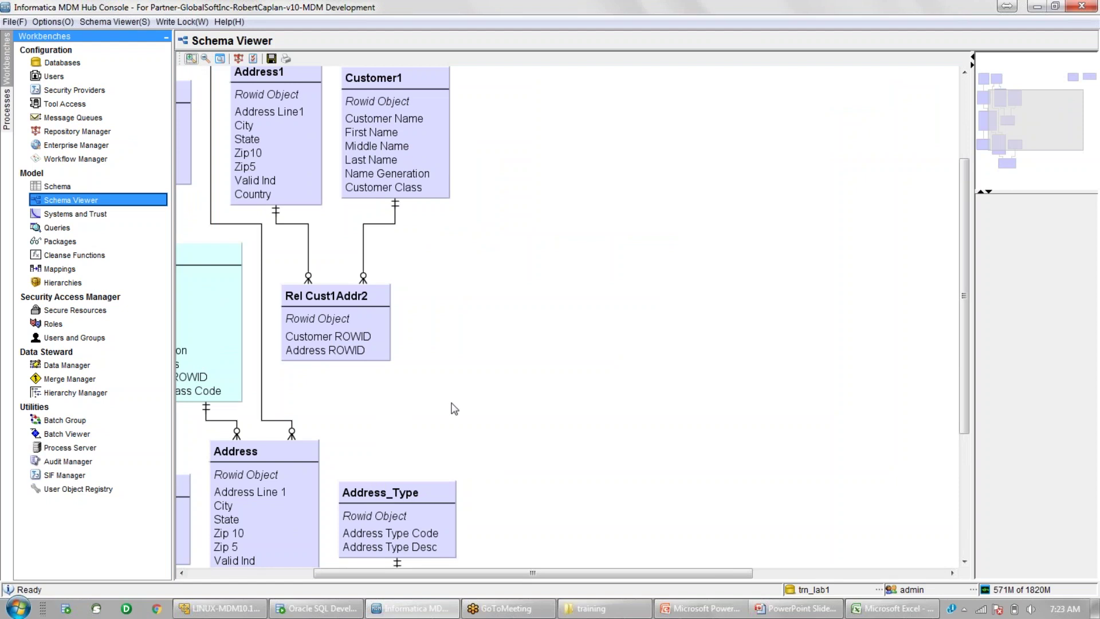
pyautogui.moveTo(452, 573); pyautogui.dragTo(336, 572)
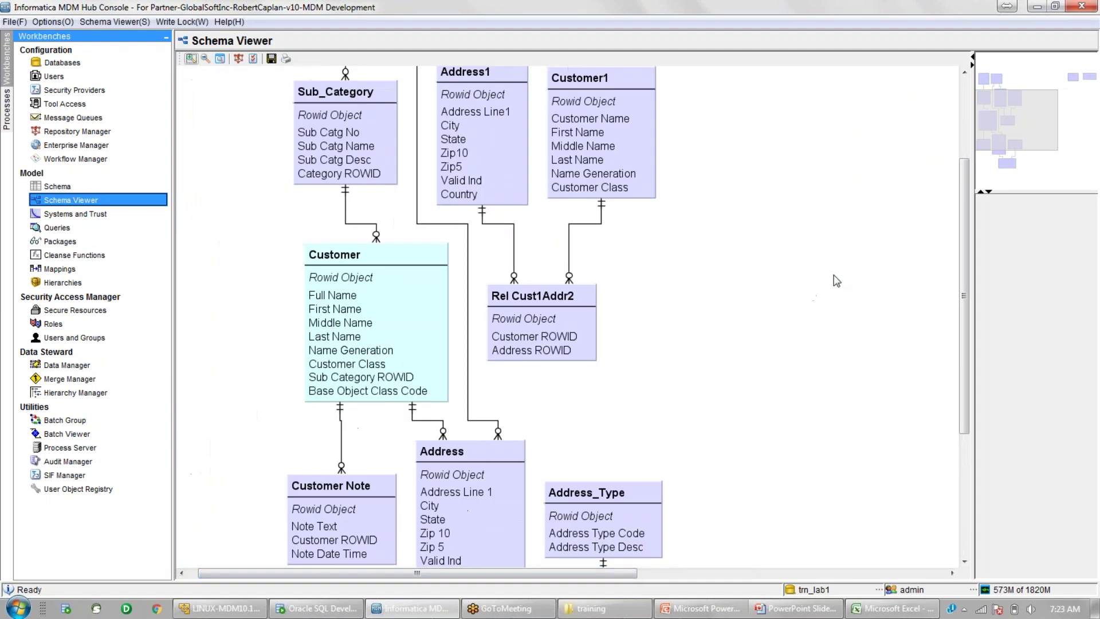
pyautogui.moveTo(963, 264); pyautogui.dragTo(960, 164)
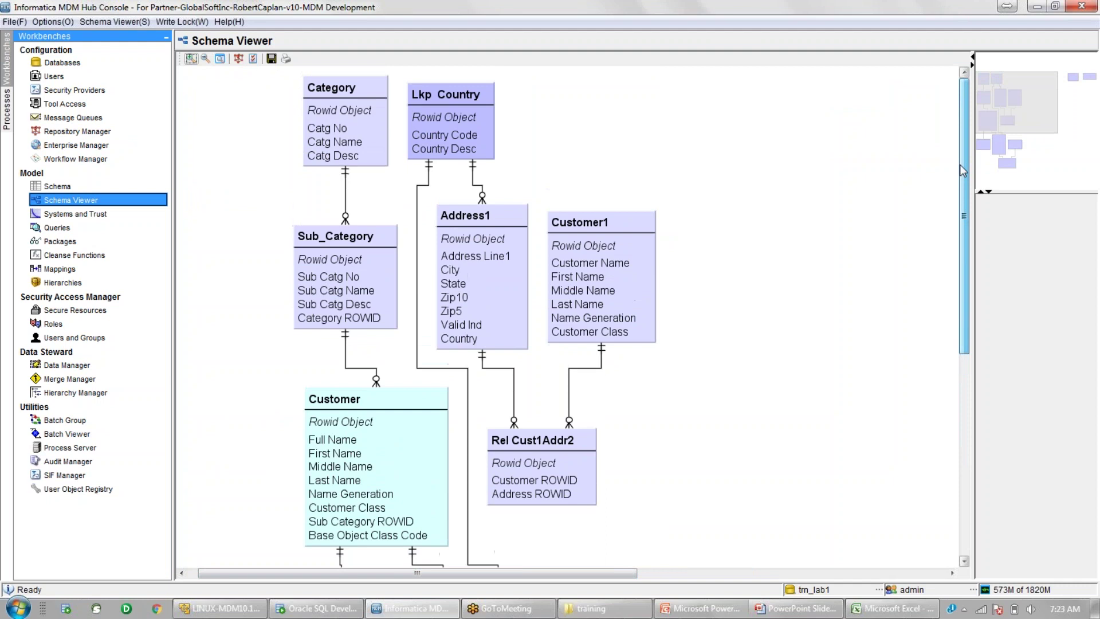
pyautogui.click(507, 263)
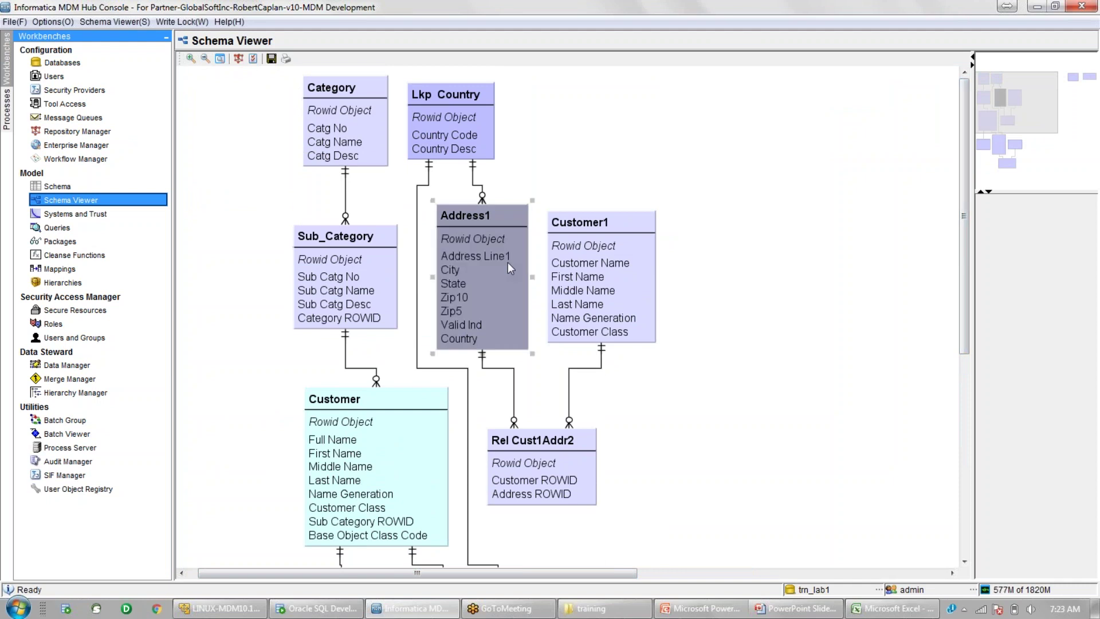
pyautogui.click(478, 129)
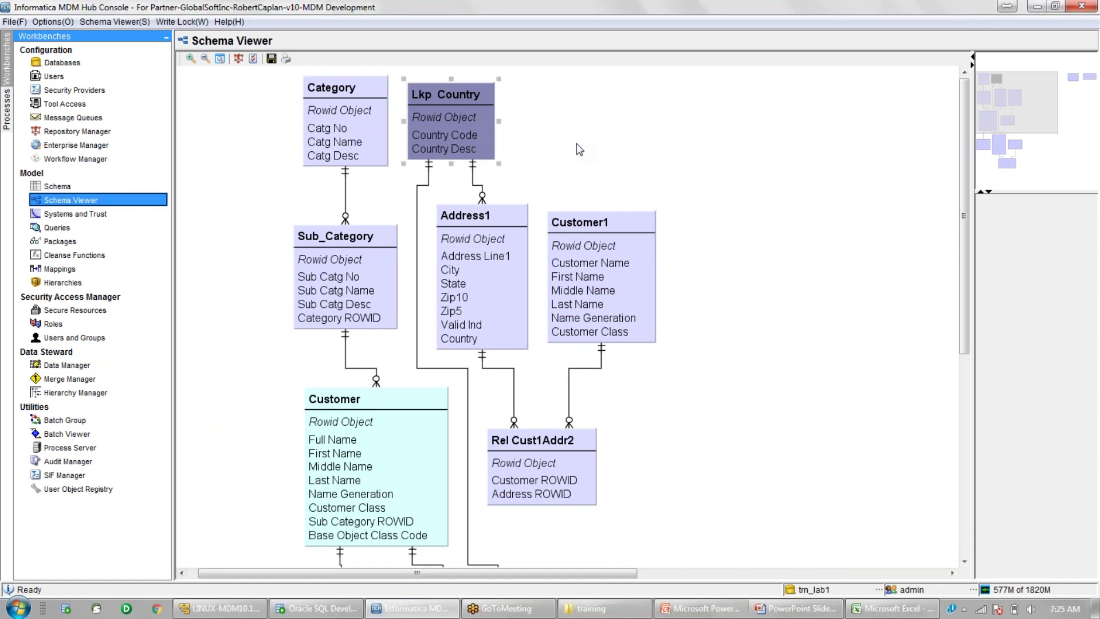
pyautogui.click(965, 21)
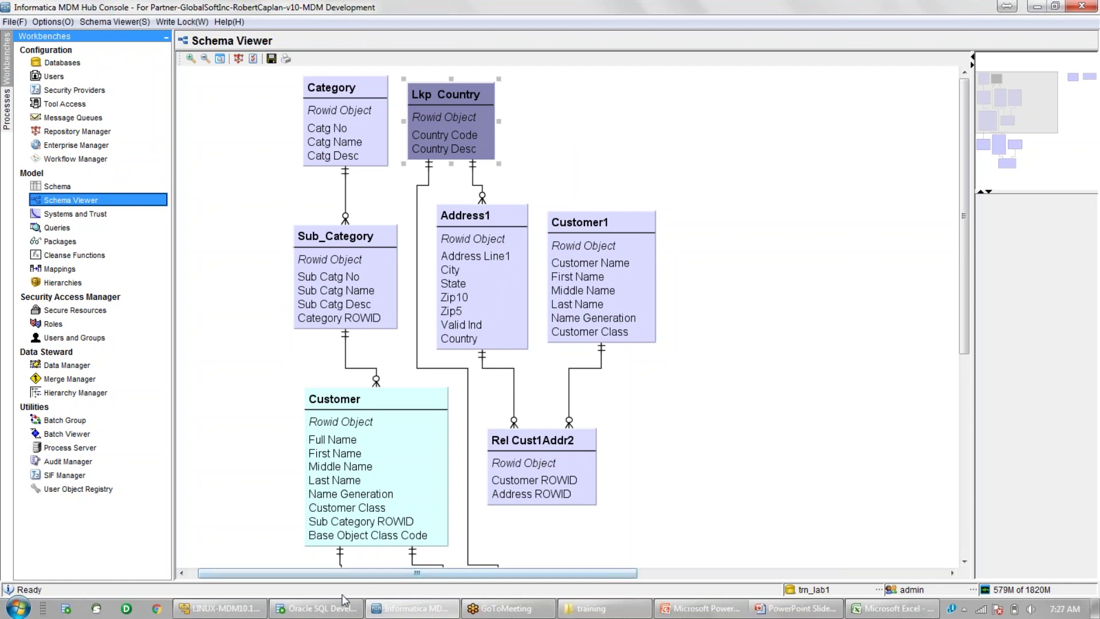
# Switch to Oracle SQL Developer and expand the tables of the linux_trn_lab1 connection
pyautogui.moveTo(341, 611)
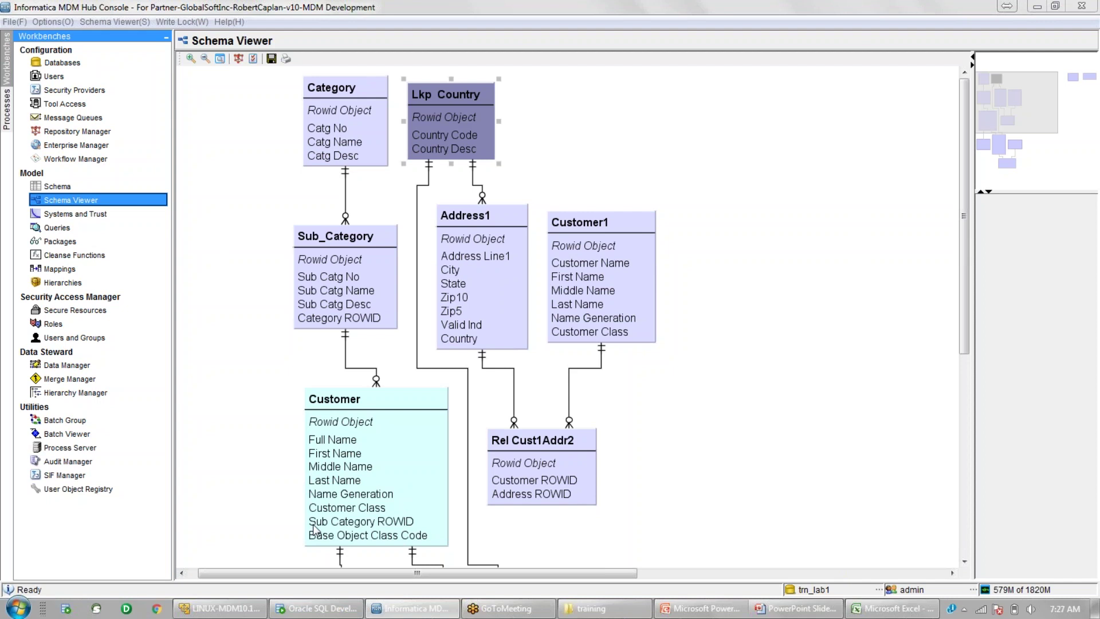
pyautogui.click(327, 611)
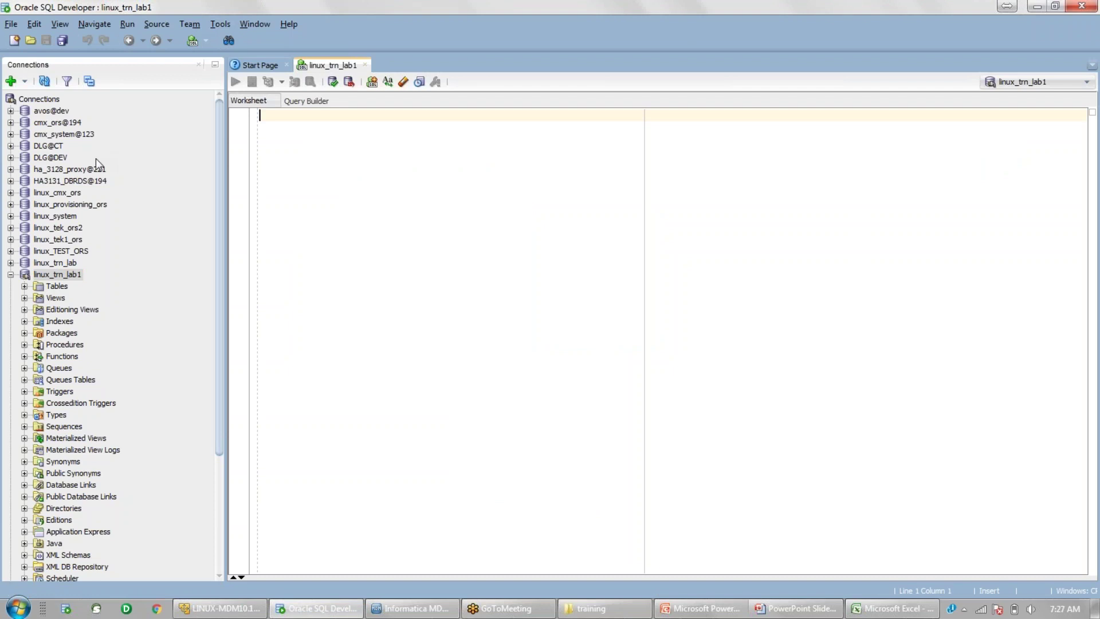
pyautogui.click(24, 286)
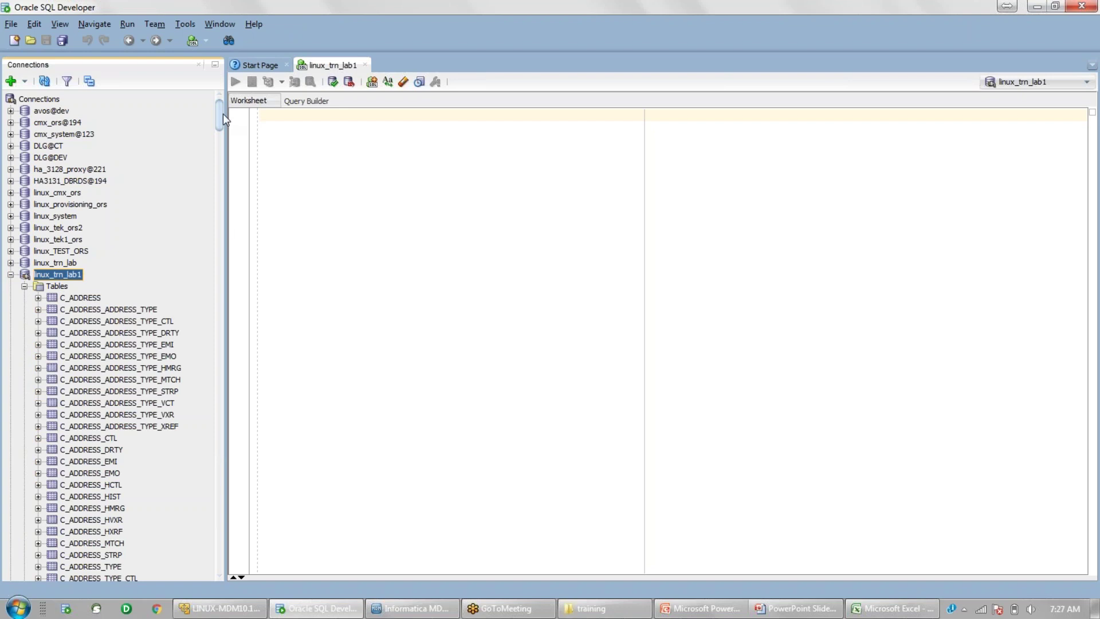
# Refresh the table list of linux_trn_lab1 and open the column definitions of C_ADDRESS1
pyautogui.scroll(-1, 222, 115)
pyautogui.click(57, 266)
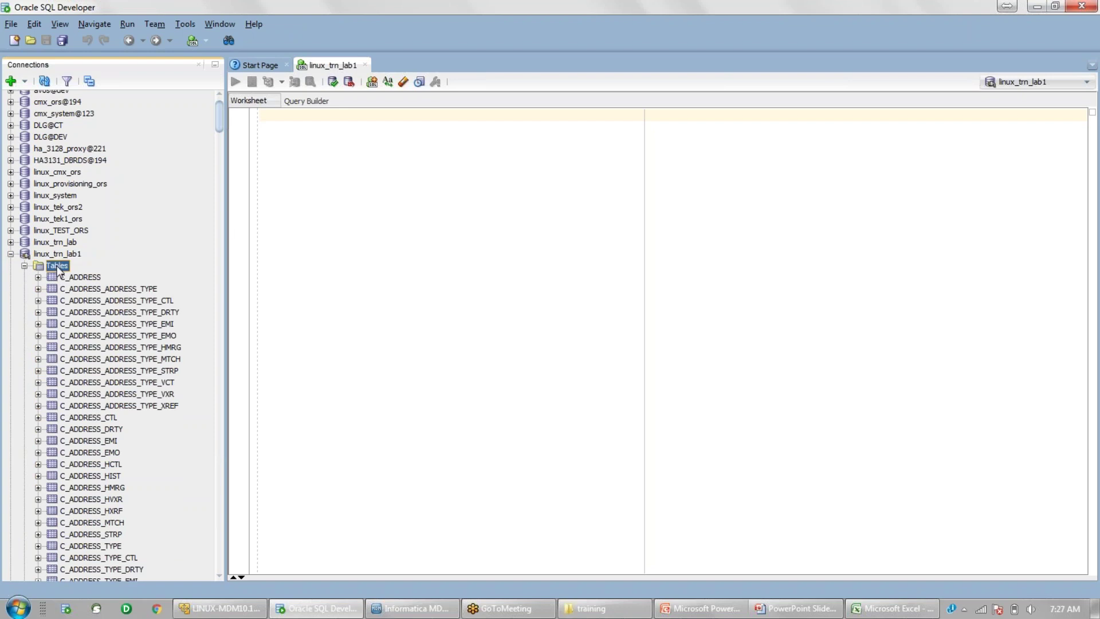
pyautogui.rightClick(58, 266)
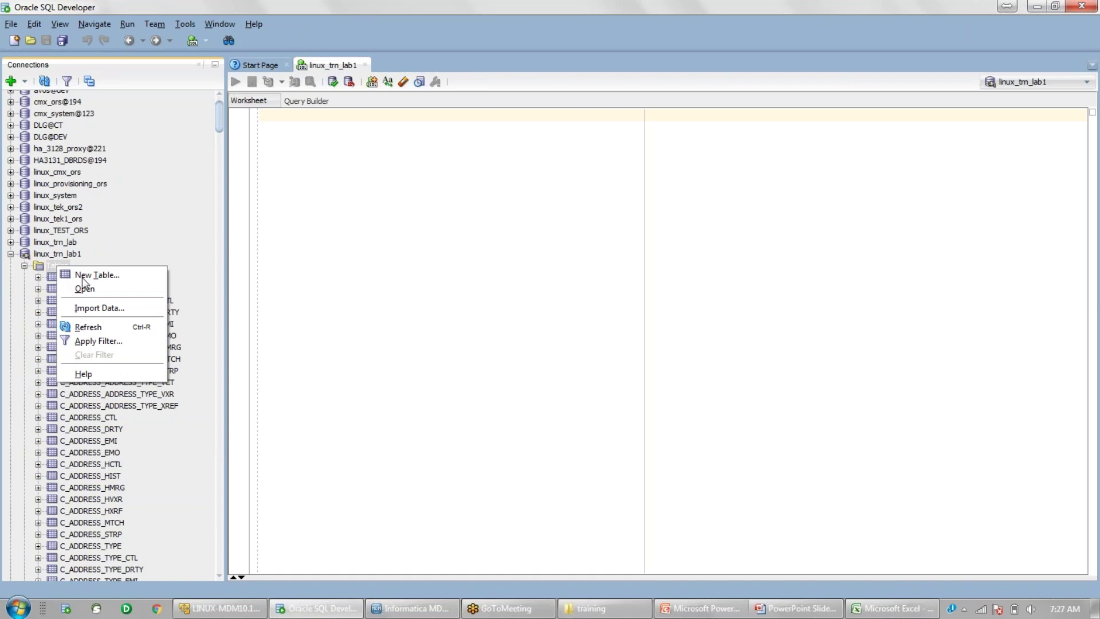
pyautogui.click(92, 326)
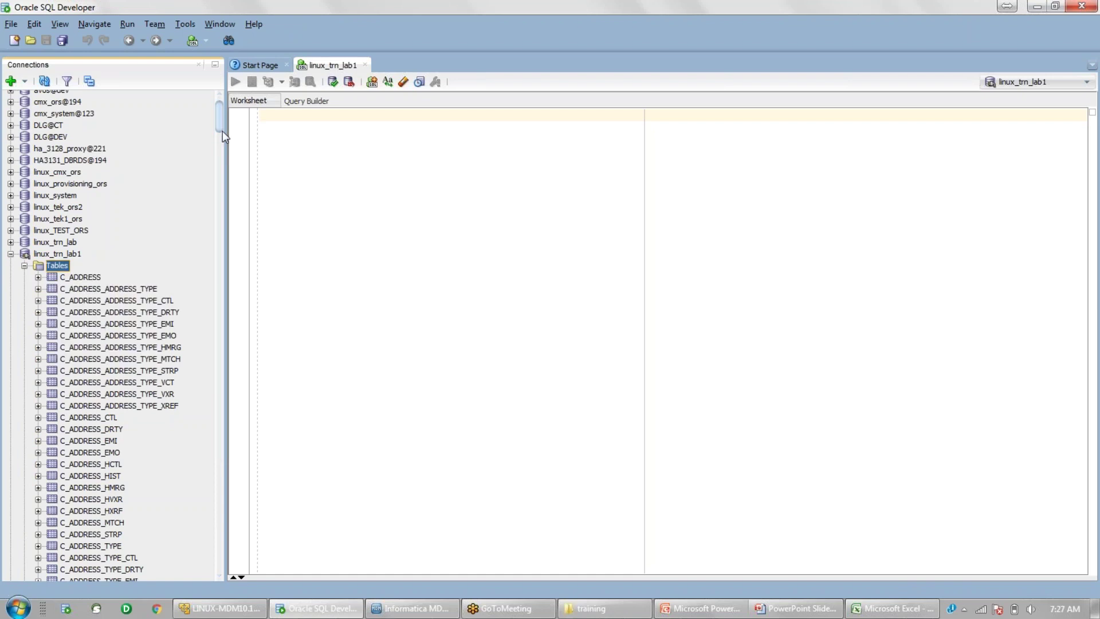
pyautogui.moveTo(222, 122); pyautogui.dragTo(211, 162)
pyautogui.click(93, 221)
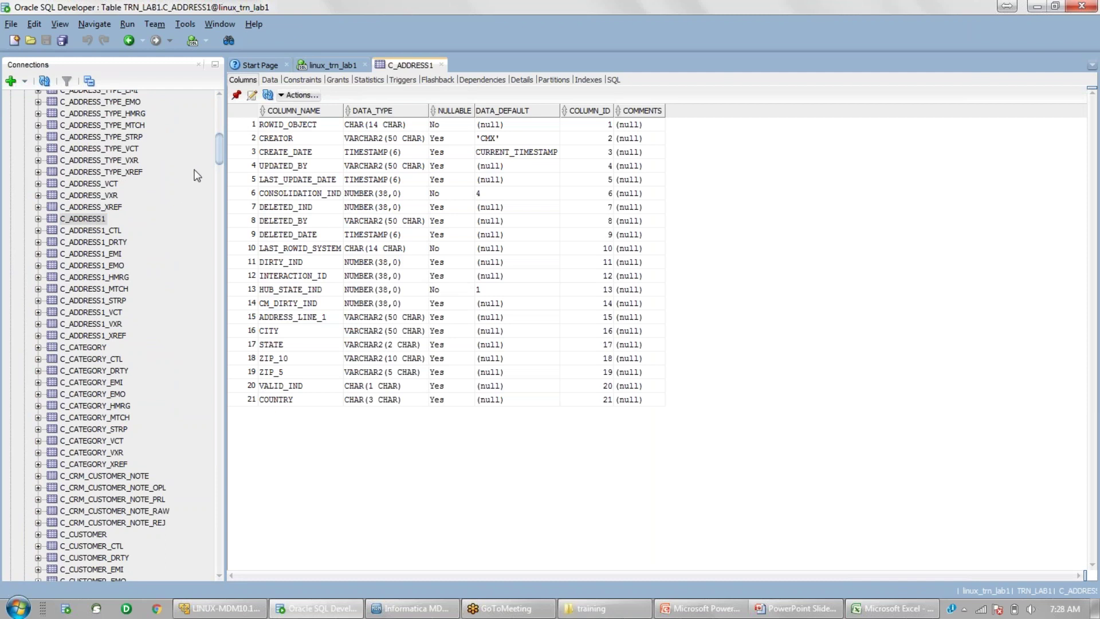
# Find the C_REPOS_TABLE repository table in linux_trn_lab1 and display its data rows
pyautogui.moveTo(216, 151); pyautogui.dragTo(229, 367)
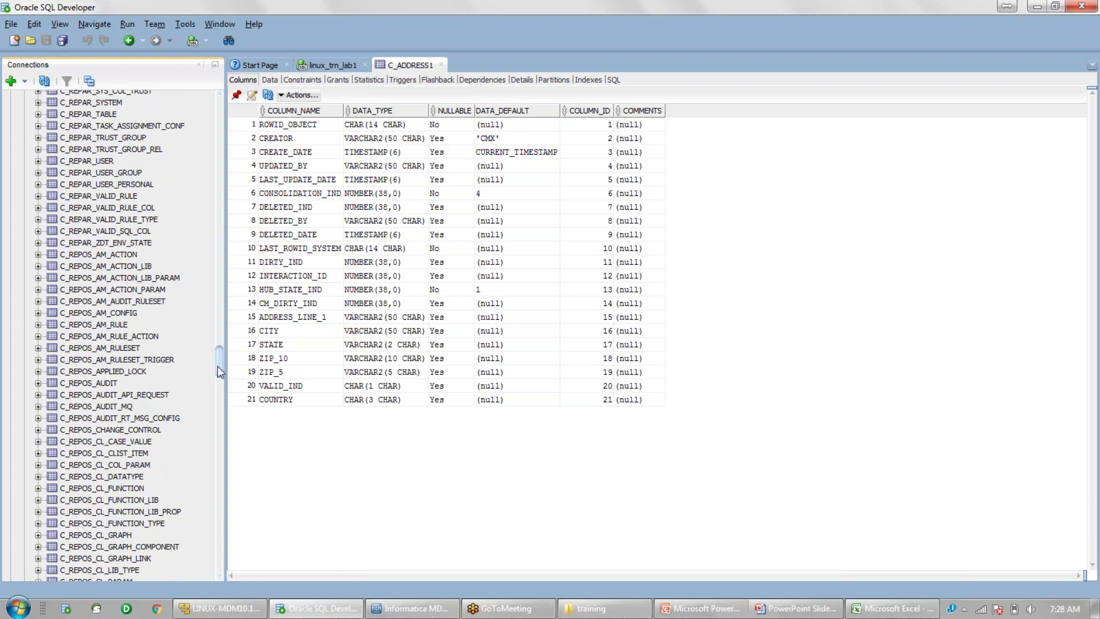
pyautogui.moveTo(218, 367); pyautogui.dragTo(217, 378)
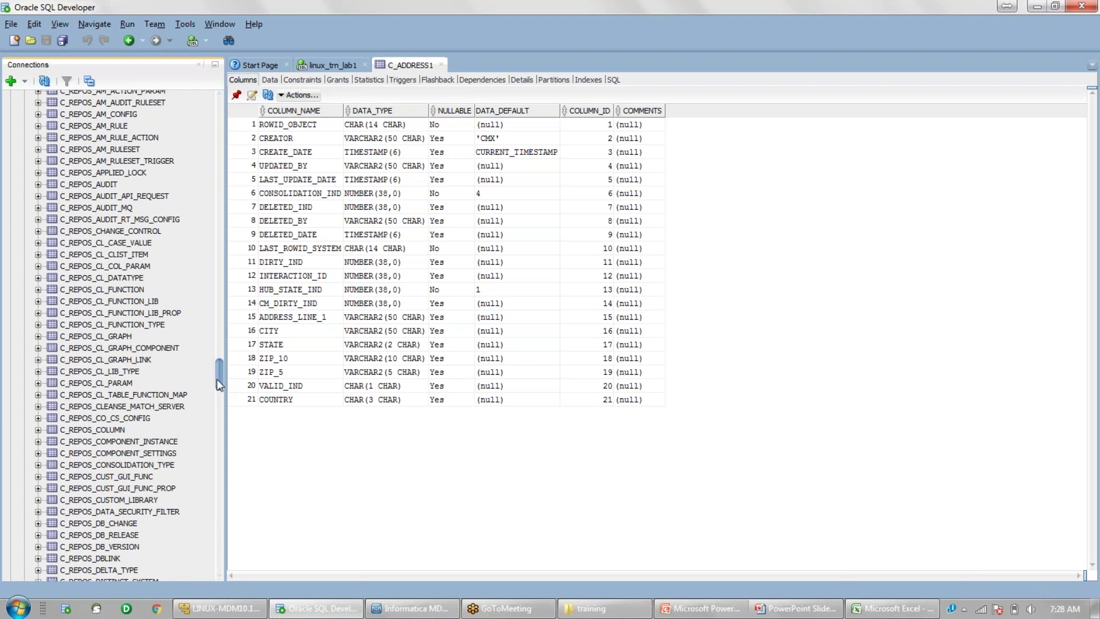
pyautogui.scroll(-1, 216, 379)
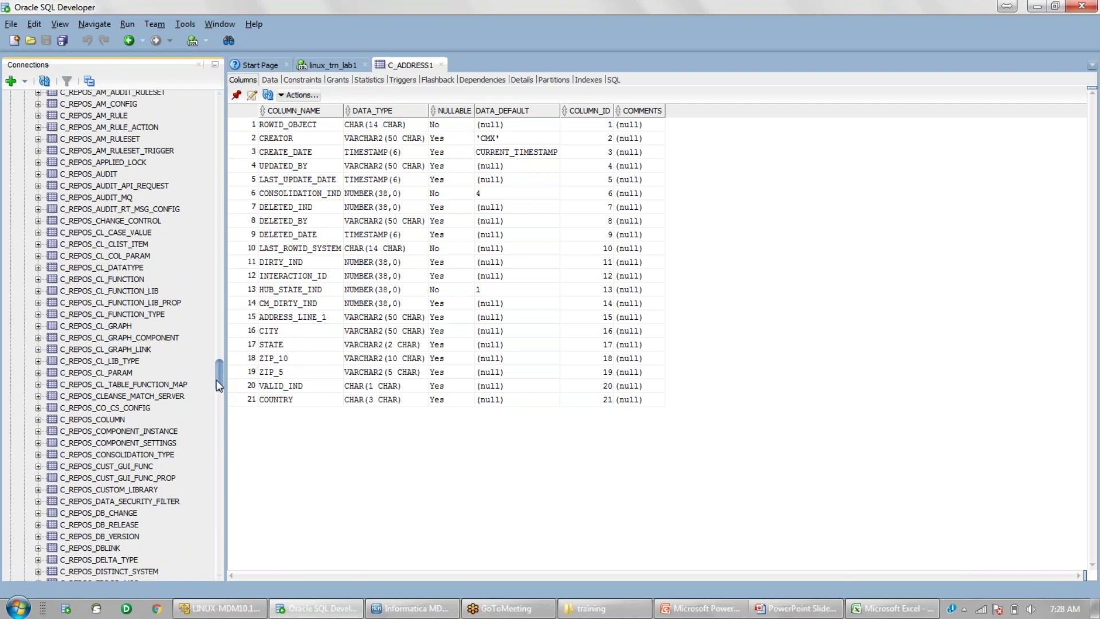
pyautogui.moveTo(215, 379); pyautogui.dragTo(213, 461)
pyautogui.click(102, 514)
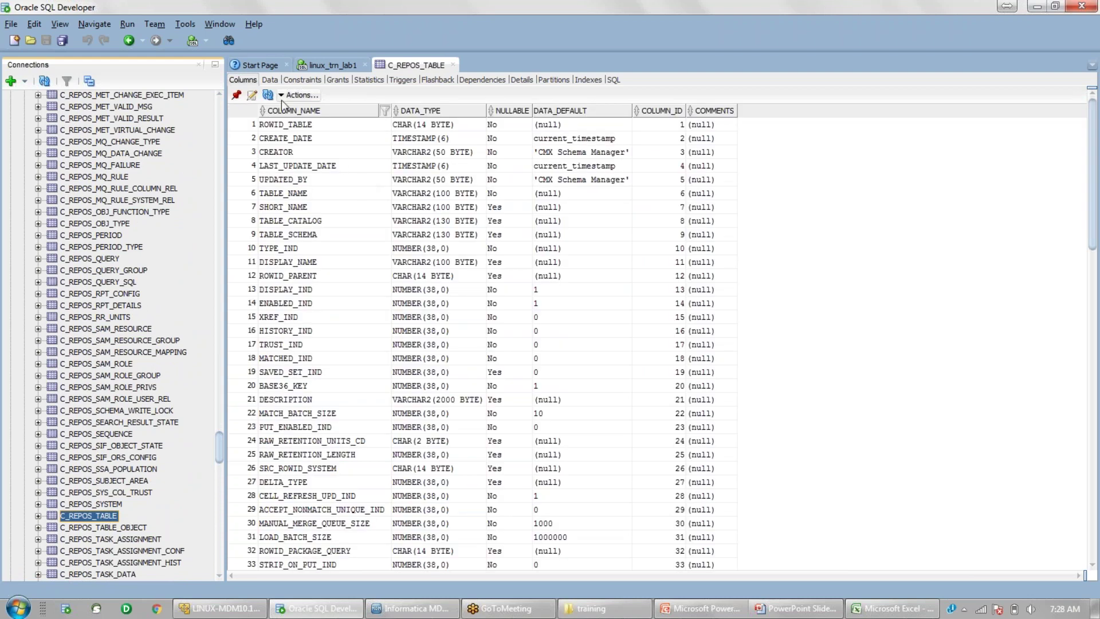
pyautogui.click(272, 80)
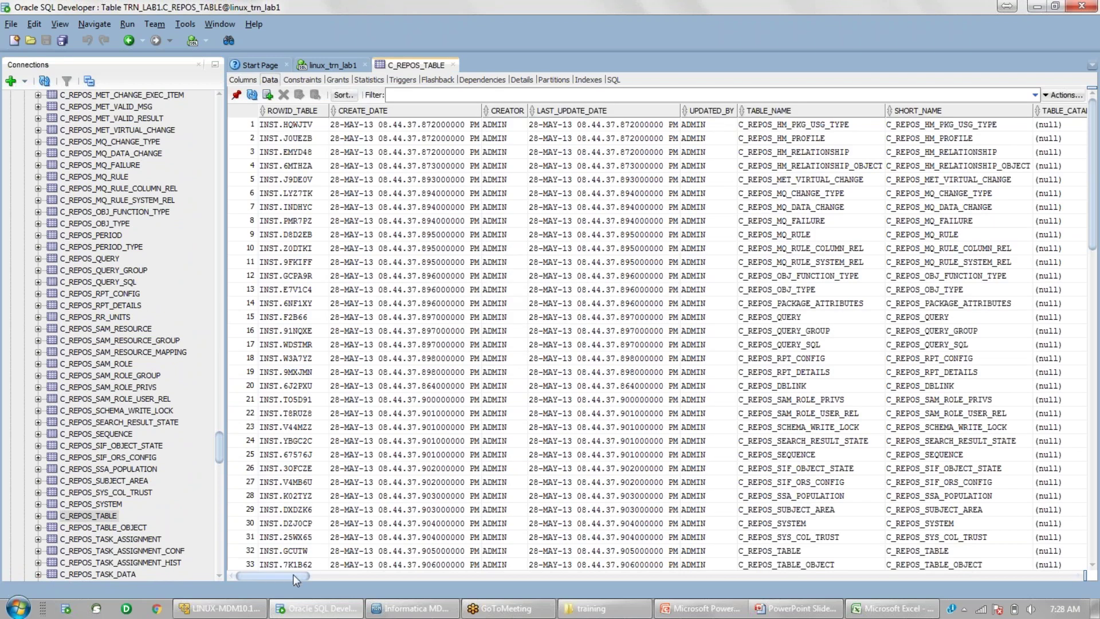
# Sort the C_REPOS_TABLE rows by LAST_UPDATE_DATE with the newest first and select the C_ADDRESS1 row
pyautogui.moveTo(293, 574); pyautogui.dragTo(308, 573)
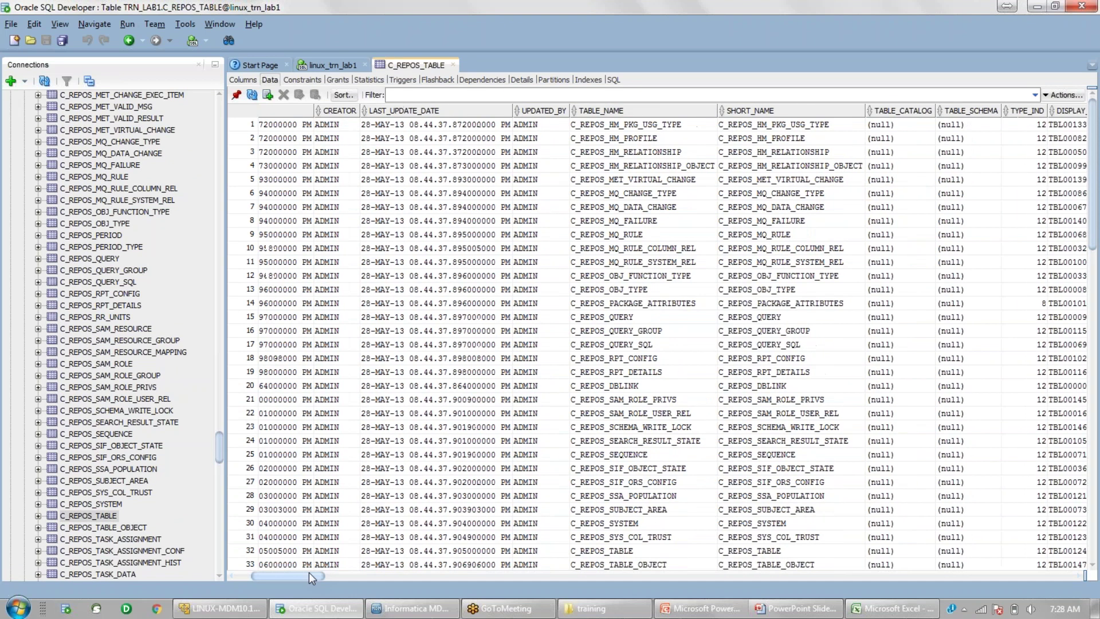
pyautogui.click(441, 113)
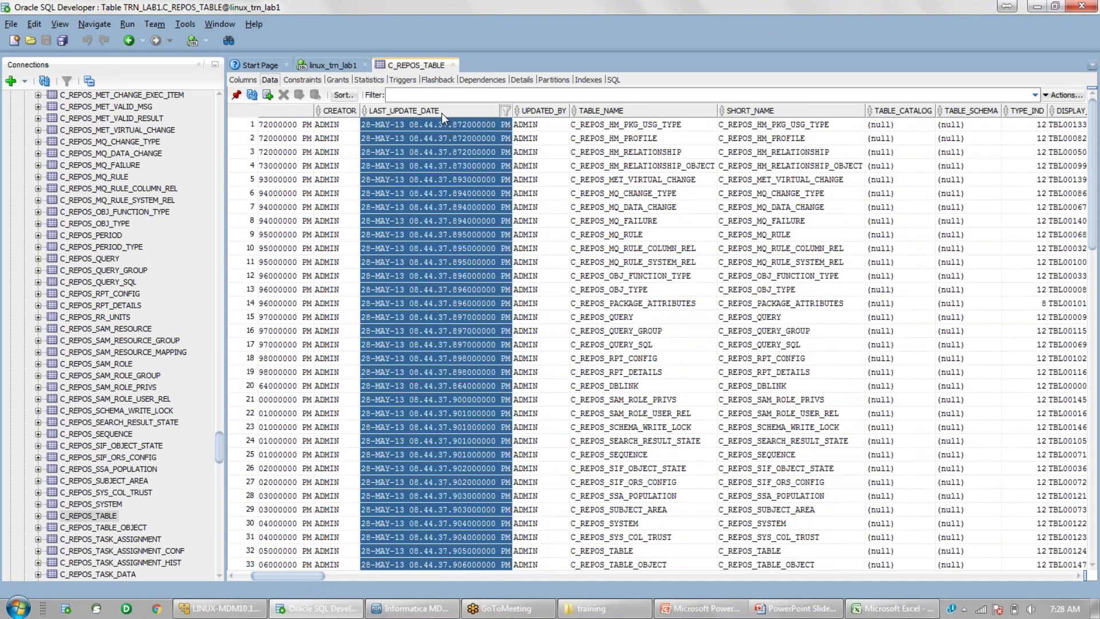
pyautogui.click(441, 113)
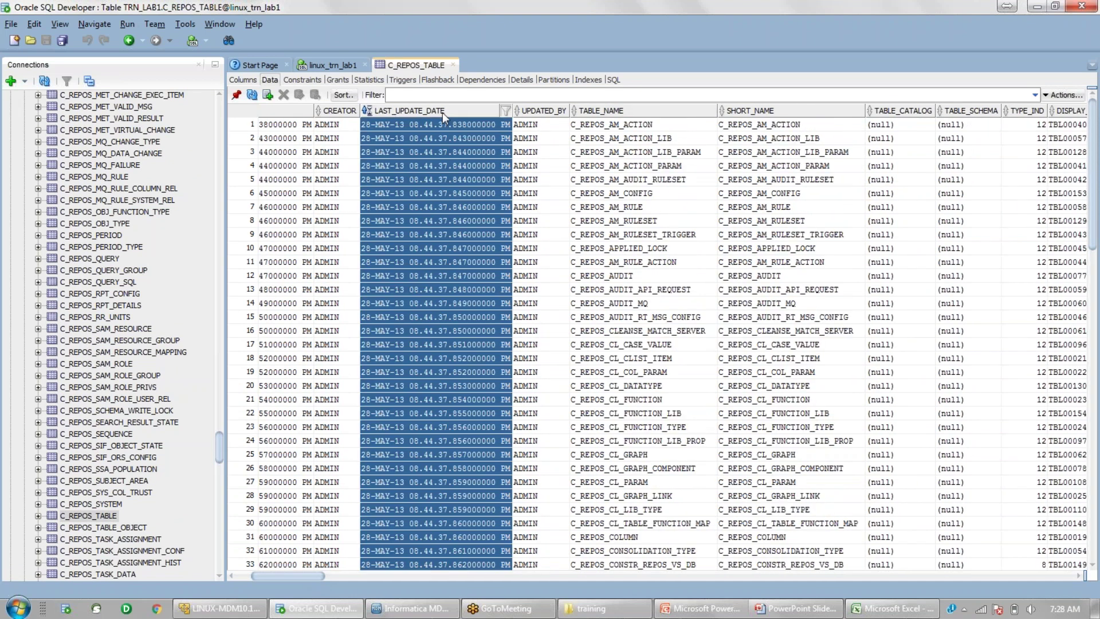
pyautogui.click(443, 112)
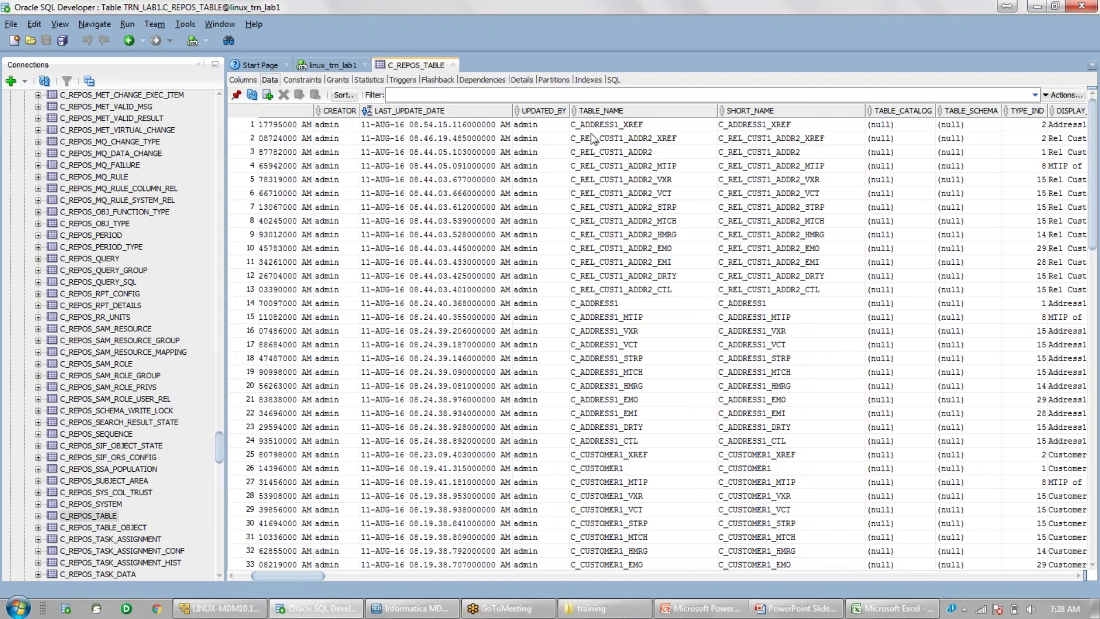
pyautogui.click(601, 307)
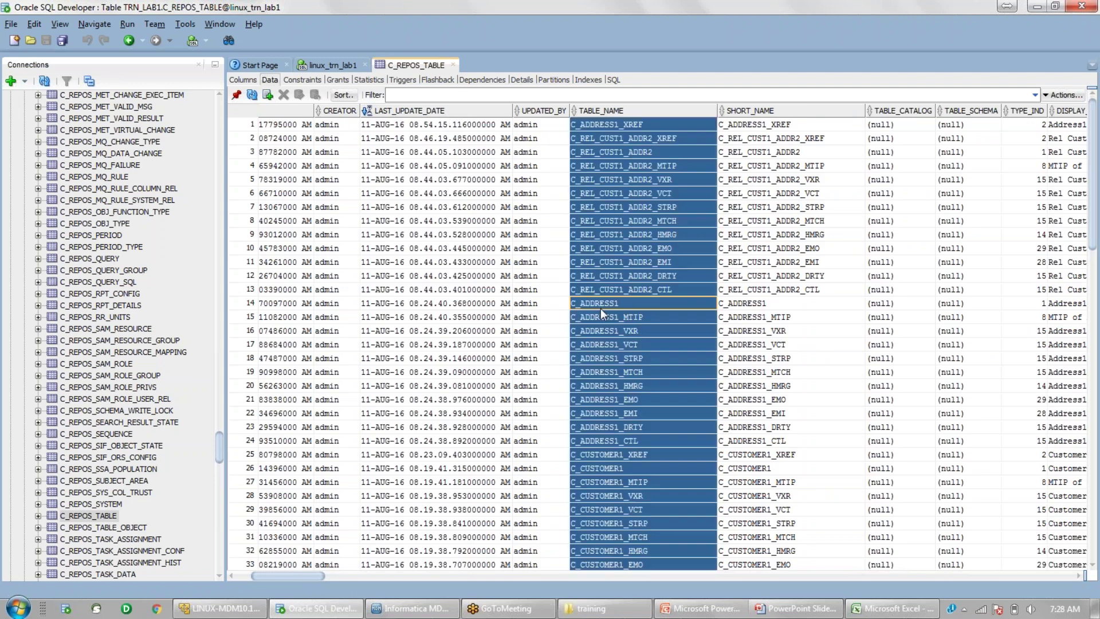
pyautogui.click(244, 302)
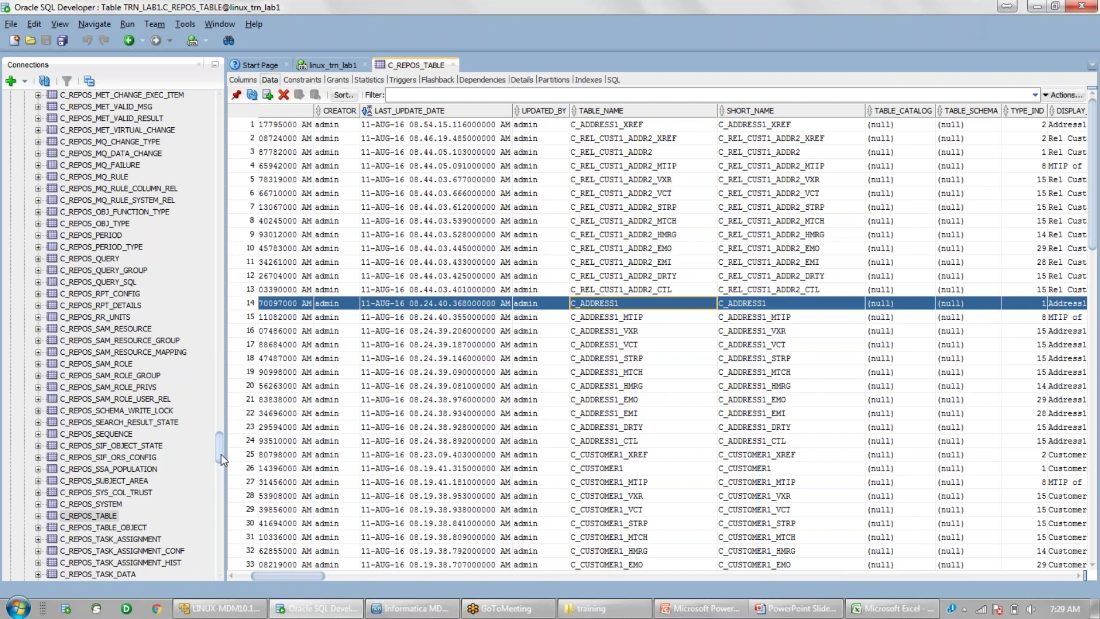
# View the data of the C_L_CUSTOMER1 table and the column definitions of the C_CUSTOMER1 table
pyautogui.moveTo(219, 460); pyautogui.dragTo(237, 214)
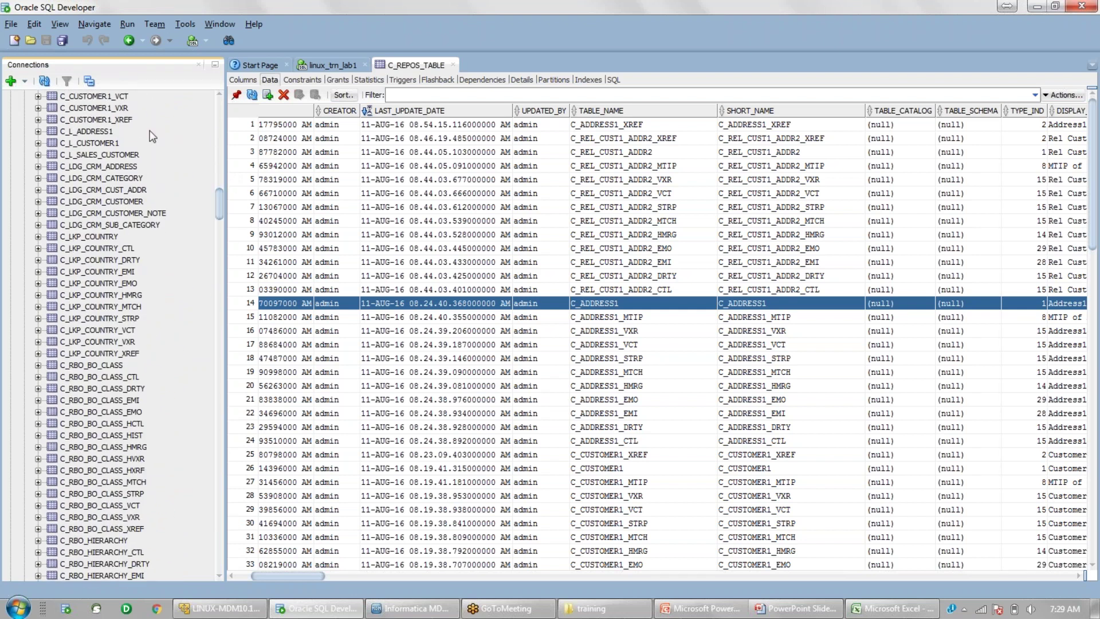
pyautogui.click(97, 146)
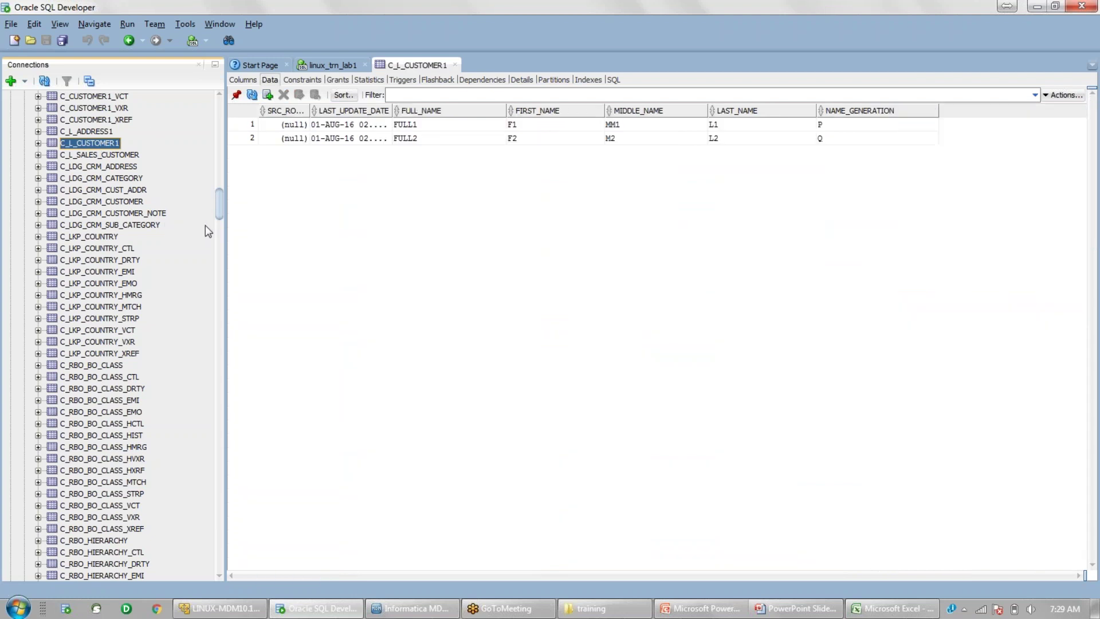
pyautogui.moveTo(221, 217); pyautogui.dragTo(222, 193)
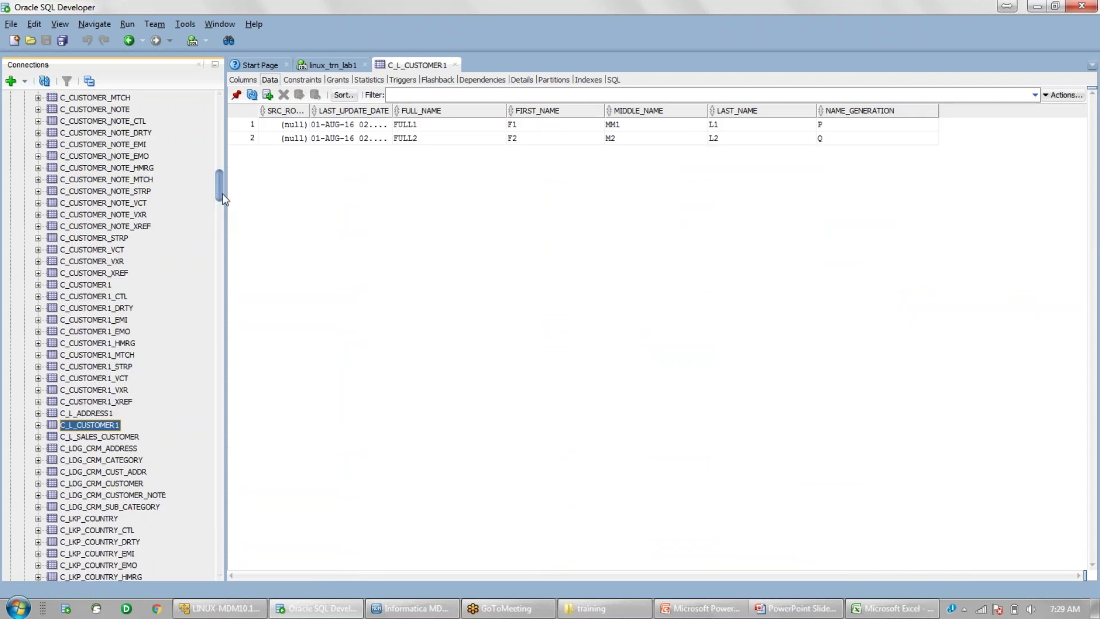
pyautogui.click(94, 287)
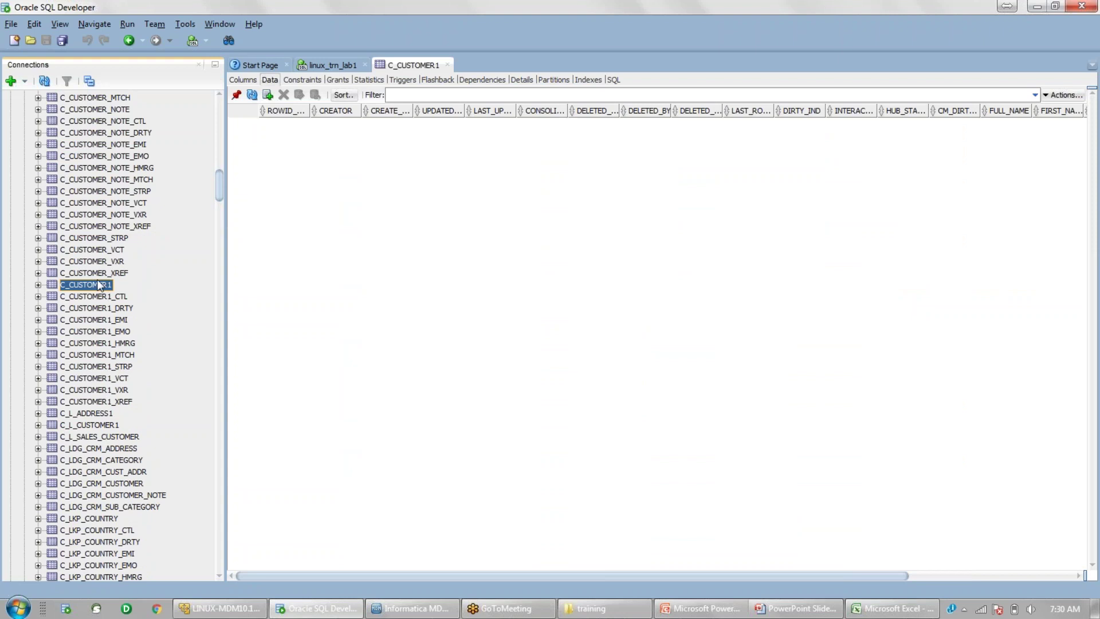
pyautogui.click(248, 82)
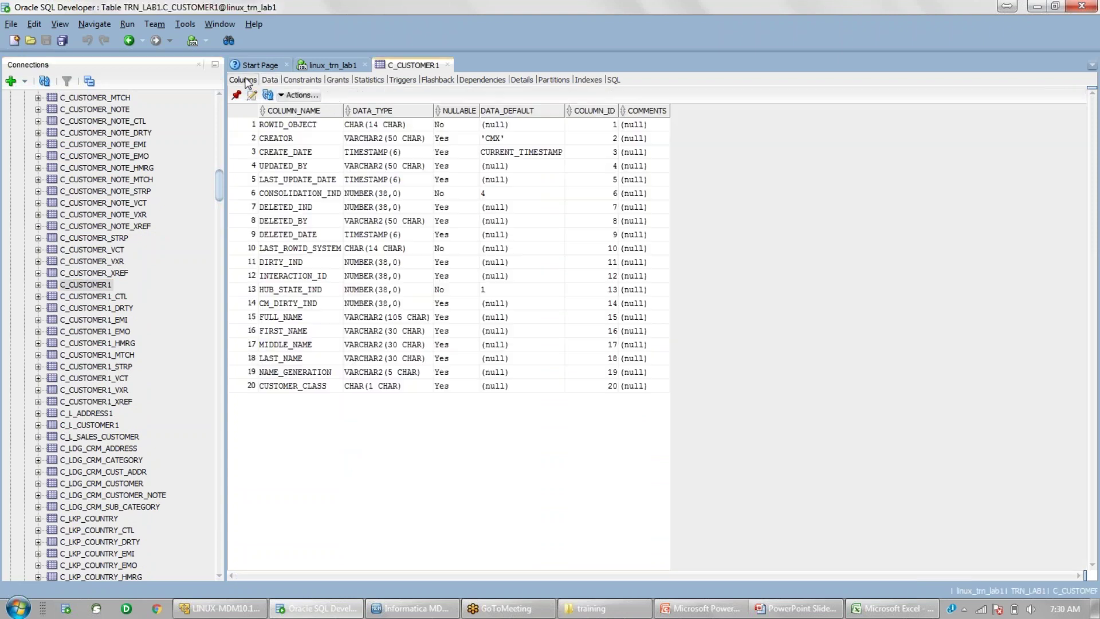